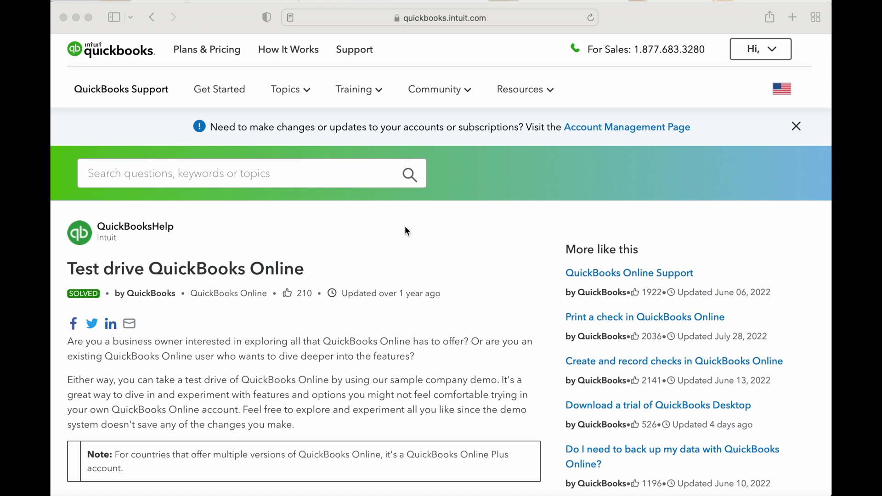
Step: Scroll to the available test drives and open the United States QuickBooks Online test drive
{"action": "scroll", "coordinate": [405, 231], "scroll_direction": "down", "scroll_amount": 5}
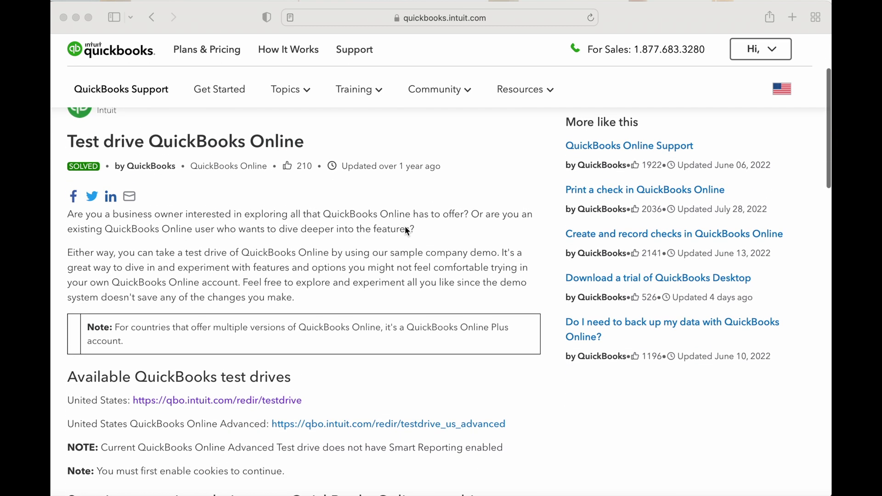
{"action": "scroll", "coordinate": [404, 226], "scroll_direction": "down", "scroll_amount": 4}
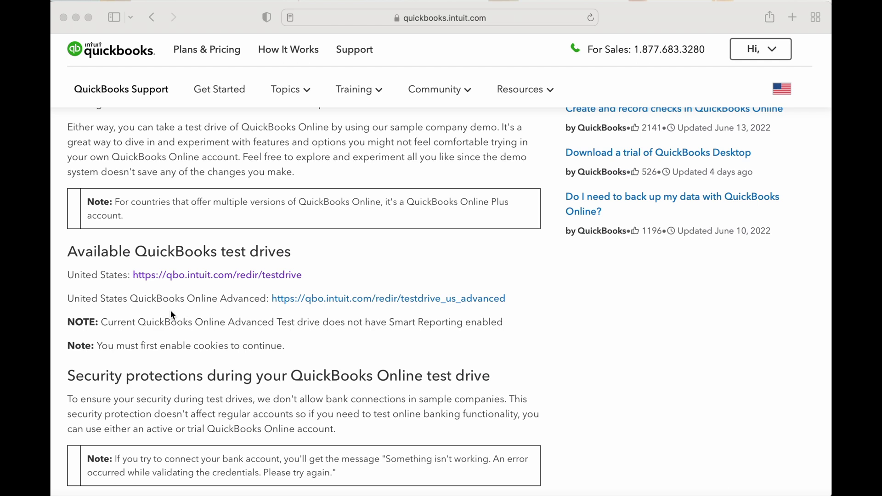
{"action": "left_click", "coordinate": [188, 275]}
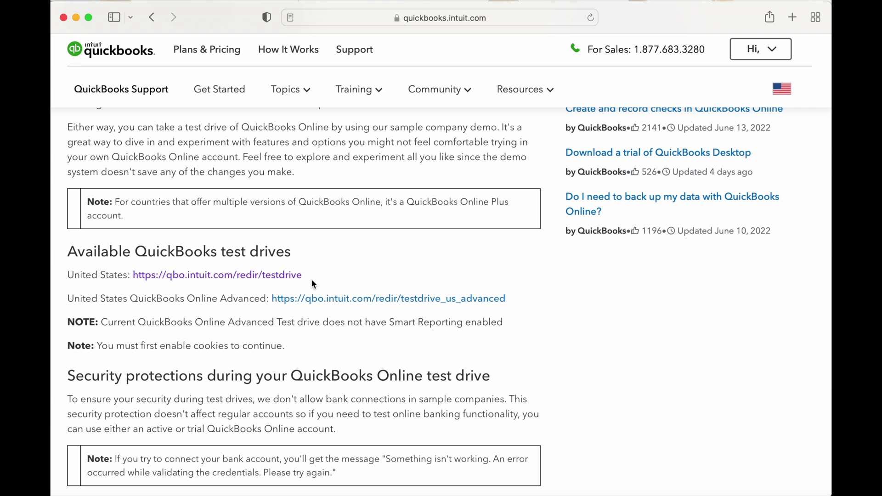
{"action": "left_click", "coordinate": [214, 276]}
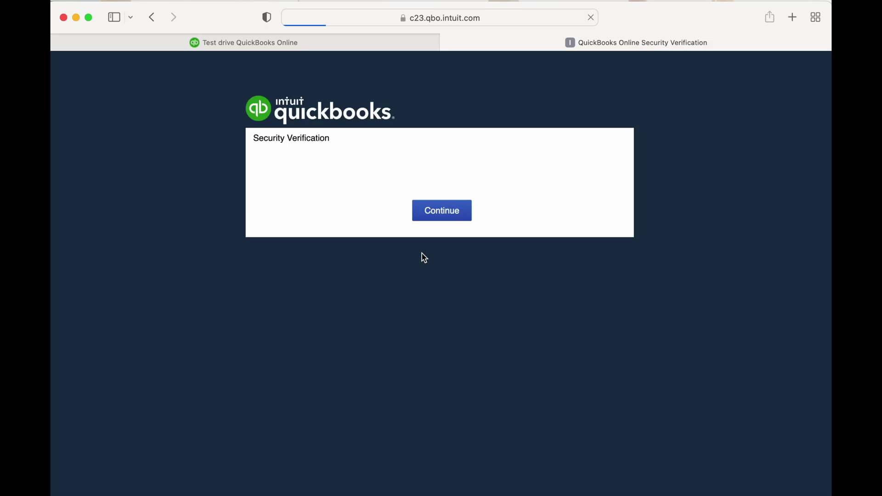
Step: Pass the reCAPTCHA security check to reach the Craig's Design and Landscaping Services dashboard
{"action": "left_click", "coordinate": [363, 187]}
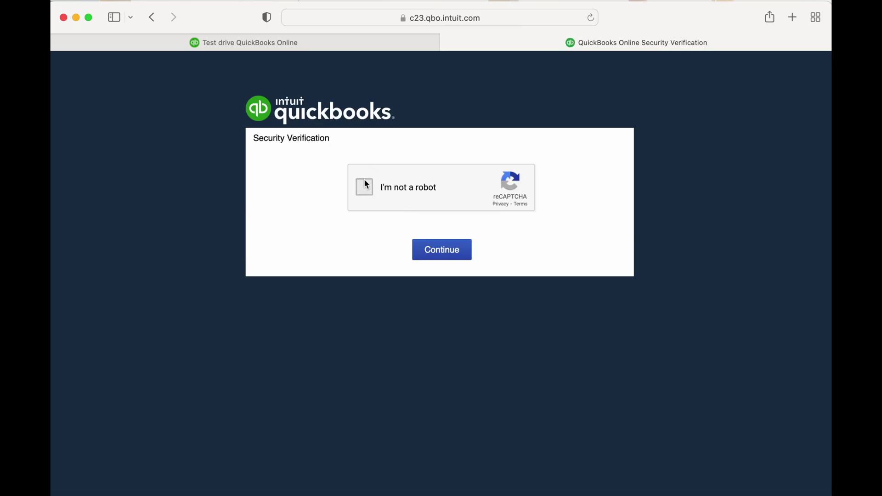
{"action": "left_click", "coordinate": [440, 253]}
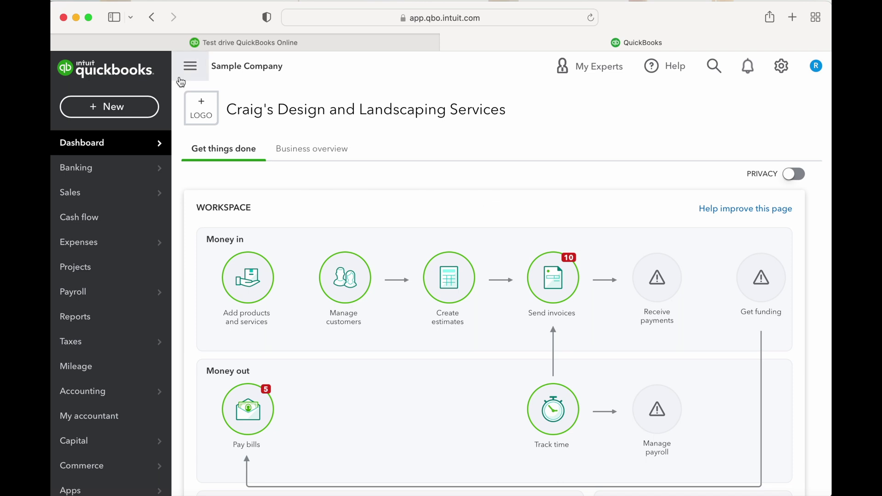
{"action": "left_click", "coordinate": [93, 109]}
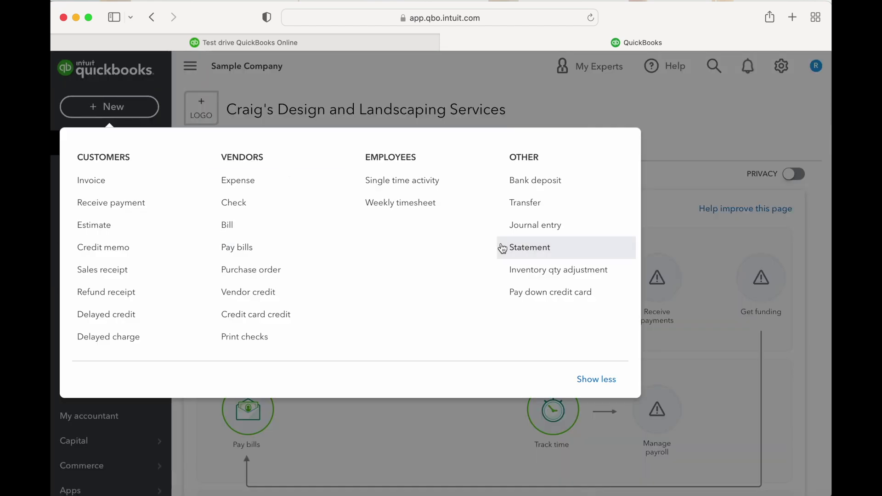
Step: Create a new journal entry dated 12/31/2021 and number it CPA - 1
{"action": "left_click", "coordinate": [532, 235]}
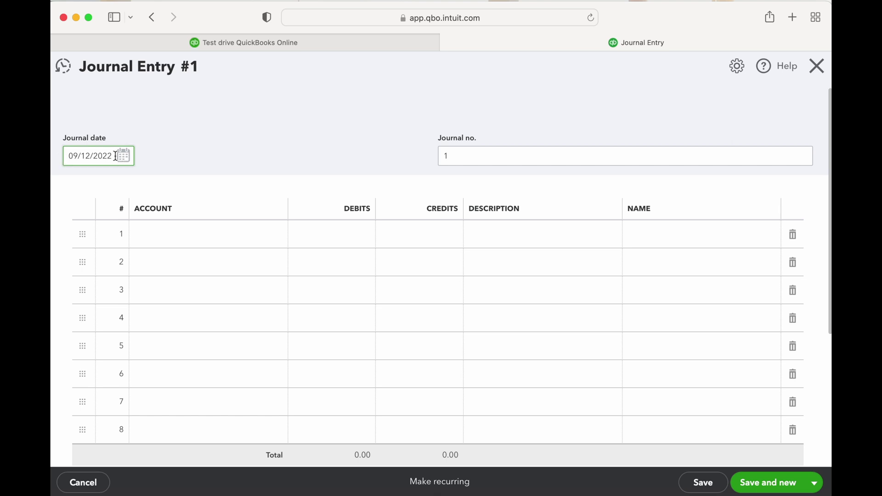
{"action": "left_click_drag", "start_coordinate": [115, 156], "coordinate": [57, 155]}
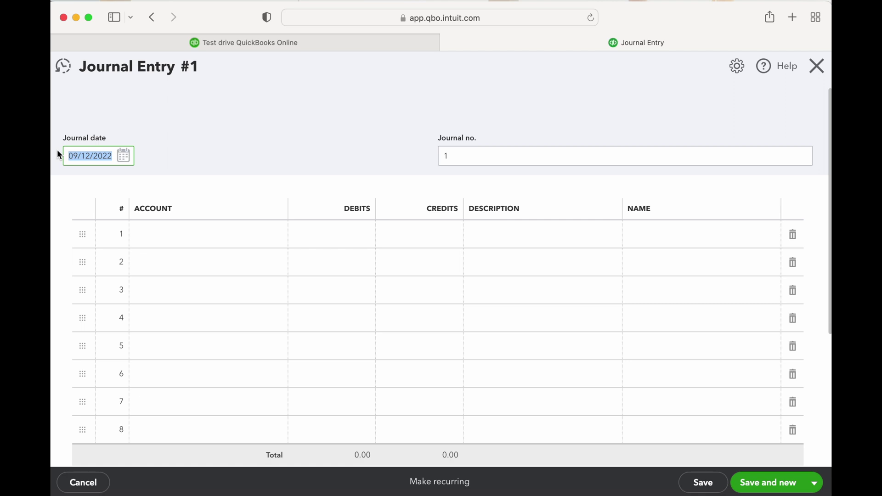
{"action": "type", "text": "12/31/"}
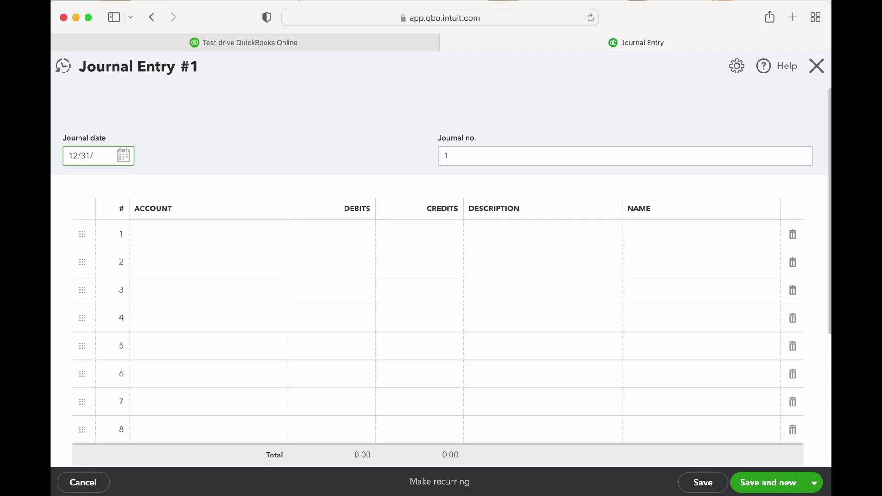
{"action": "type", "text": "2021"}
{"action": "key", "text": "Tab"}
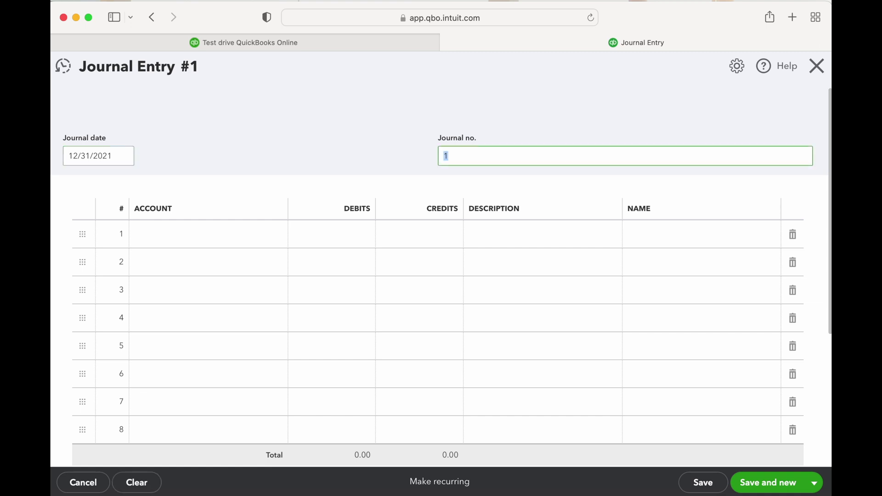
{"action": "type", "text": "CPA -"}
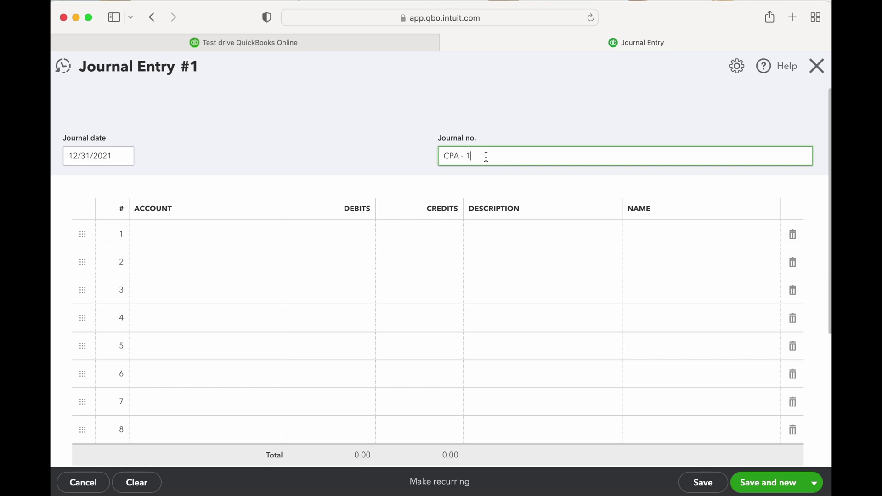
{"action": "left_click_drag", "start_coordinate": [486, 157], "coordinate": [427, 156]}
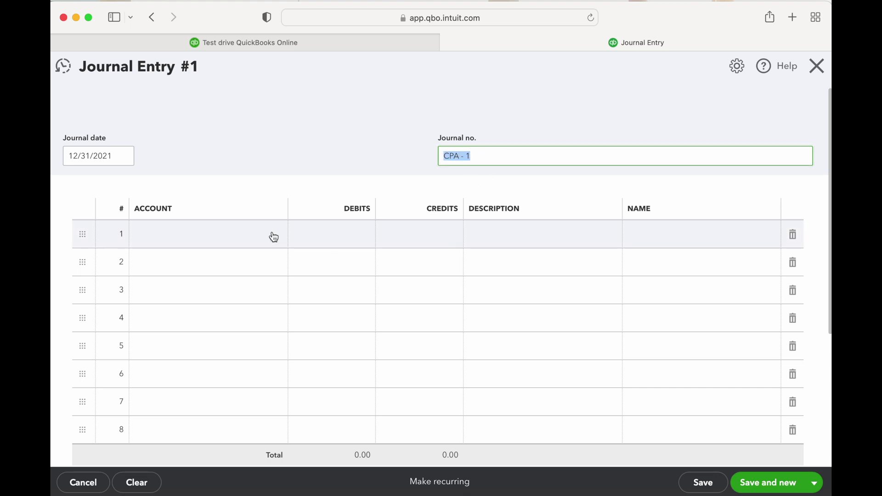
{"action": "left_click", "coordinate": [208, 242]}
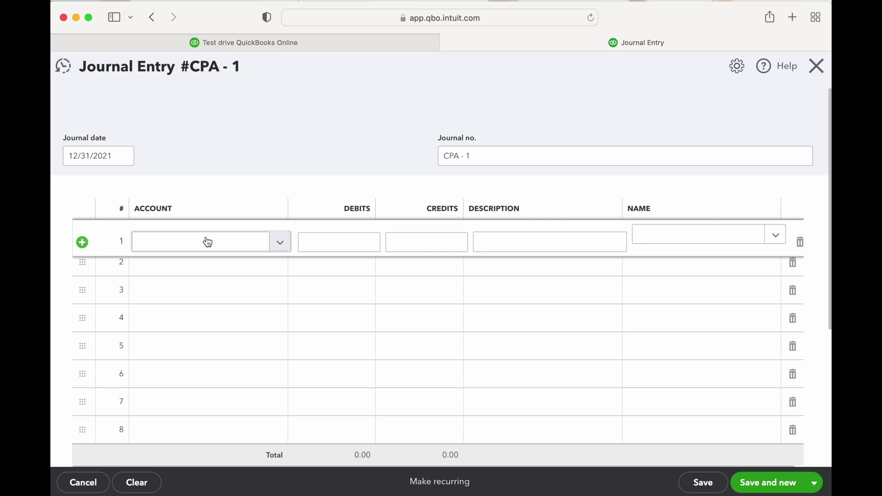
Step: Debit Depreciation 50,000.00 on line 1 with description '2021 Depreciation Expense'
{"action": "left_click", "coordinate": [207, 242]}
{"action": "type", "text": "de"}
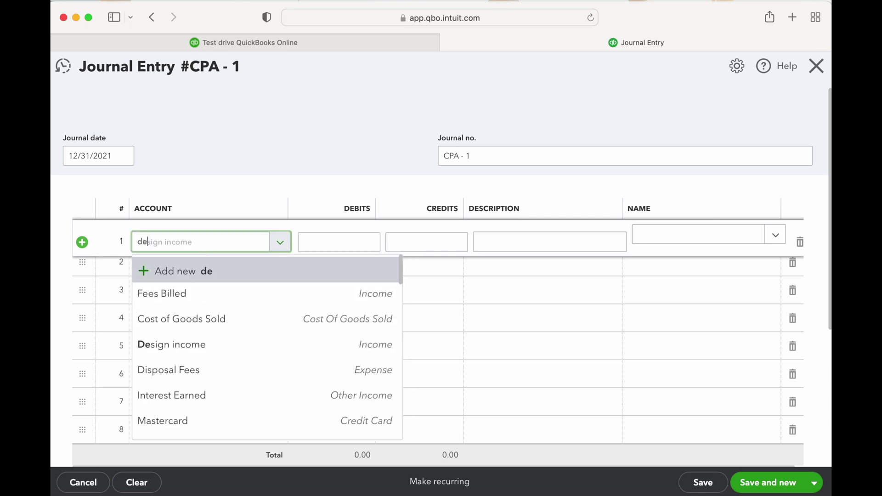
{"action": "type", "text": "p"}
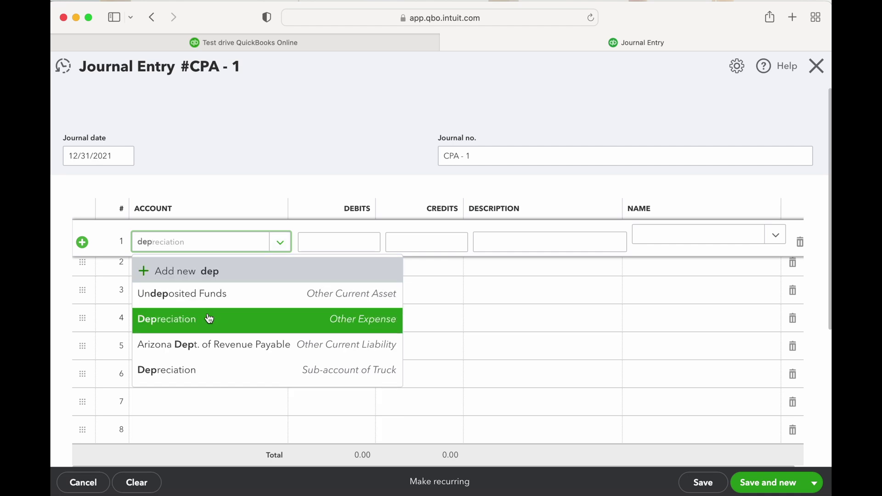
{"action": "left_click", "coordinate": [207, 318]}
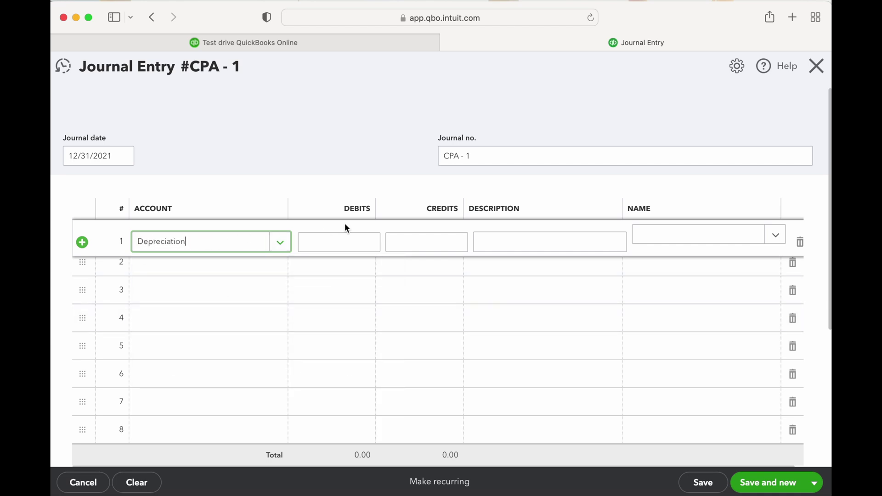
{"action": "left_click", "coordinate": [342, 244]}
{"action": "type", "text": "50,000"}
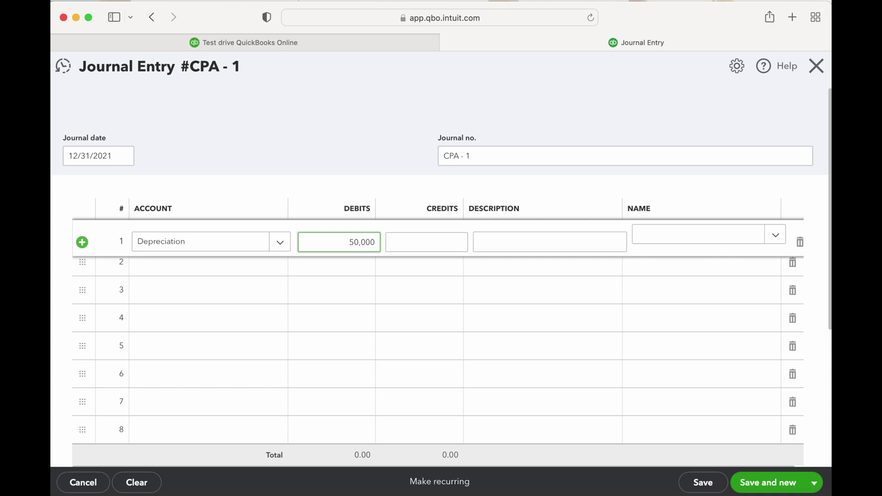
{"action": "type", "text": ".00"}
{"action": "key", "text": "Tab"}
{"action": "key", "text": "Tab"}
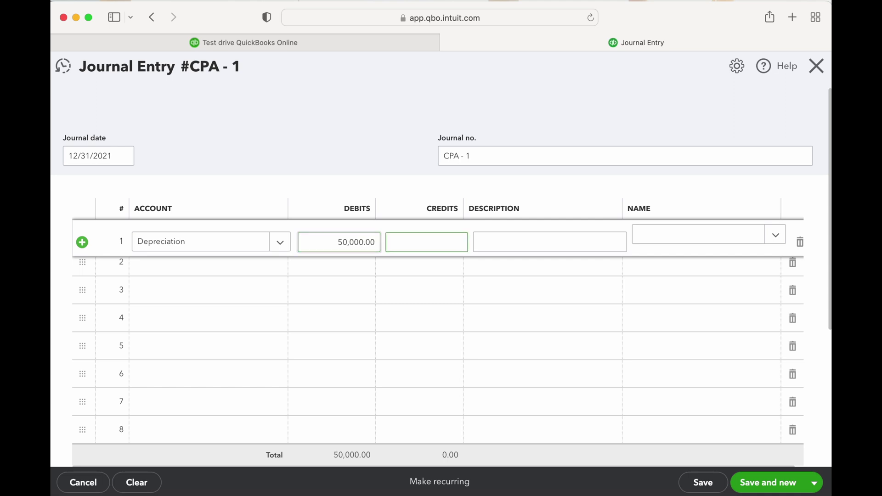
{"action": "type", "text": "Curr"}
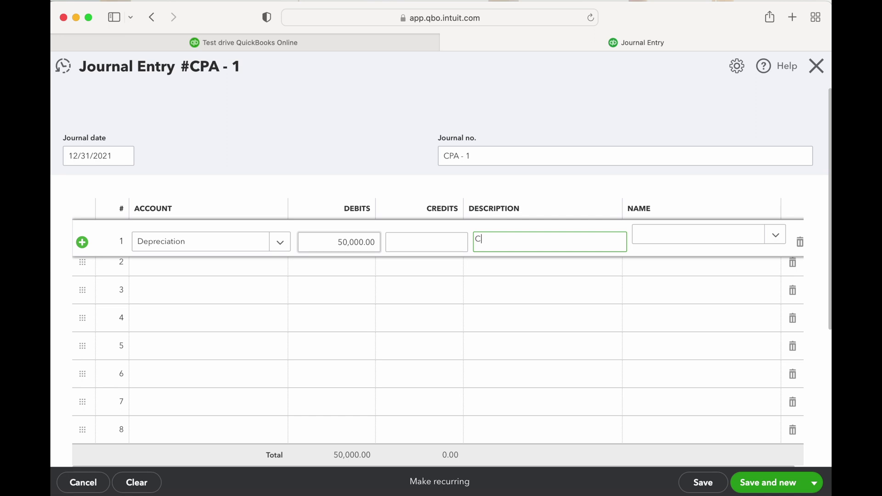
{"action": "key", "text": "BackSpace"}
{"action": "key", "text": "BackSpace"}
{"action": "key", "text": "BackSpace"}
{"action": "key", "text": "BackSpace"}
{"action": "type", "text": "2021 Depreciation Expense"}
{"action": "key", "text": "Tab"}
{"action": "key", "text": "Tab"}
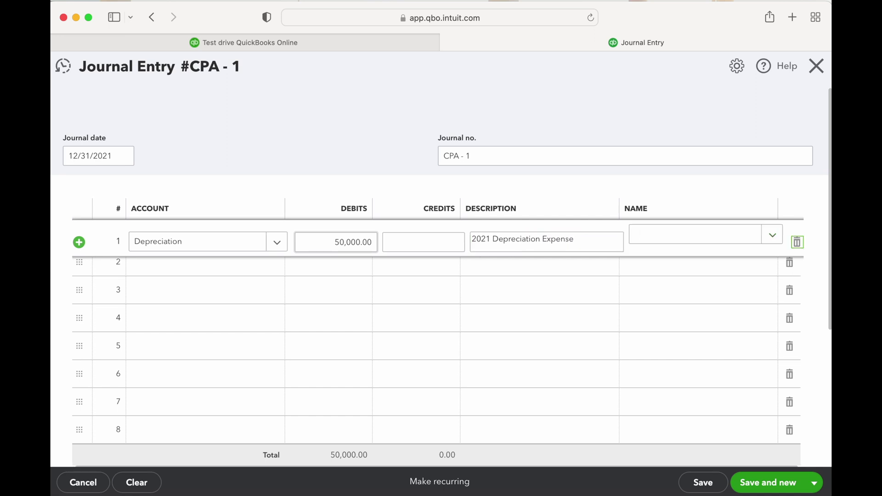
{"action": "key", "text": "Tab"}
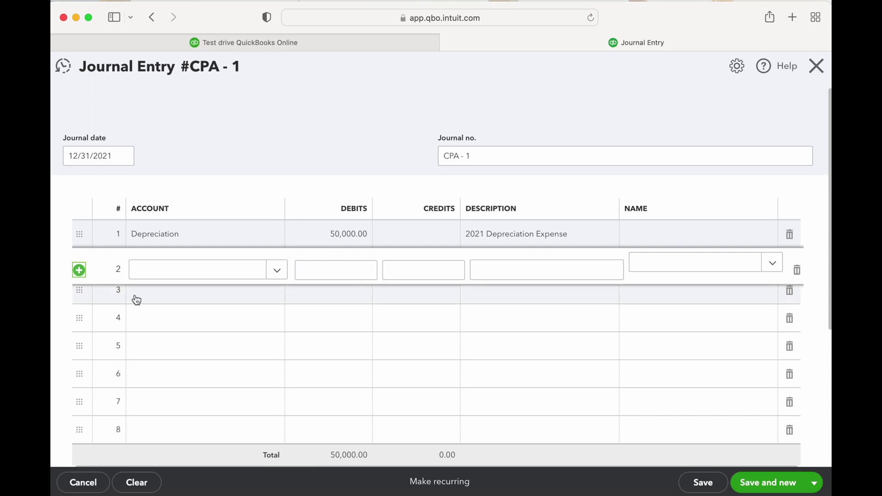
Step: Add a new Fixed Assets account, detail type Accumulated Depreciation, as line 2's account
{"action": "left_click", "coordinate": [203, 278]}
{"action": "type", "text": "a"}
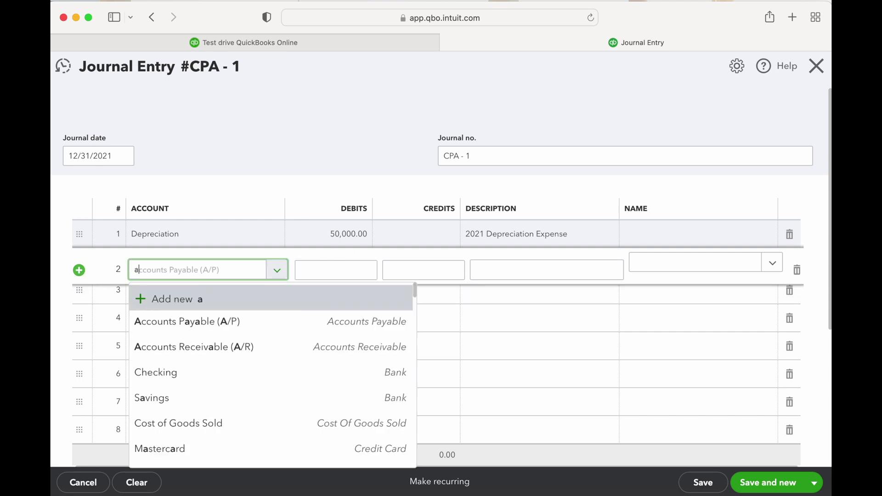
{"action": "type", "text": "ccum"}
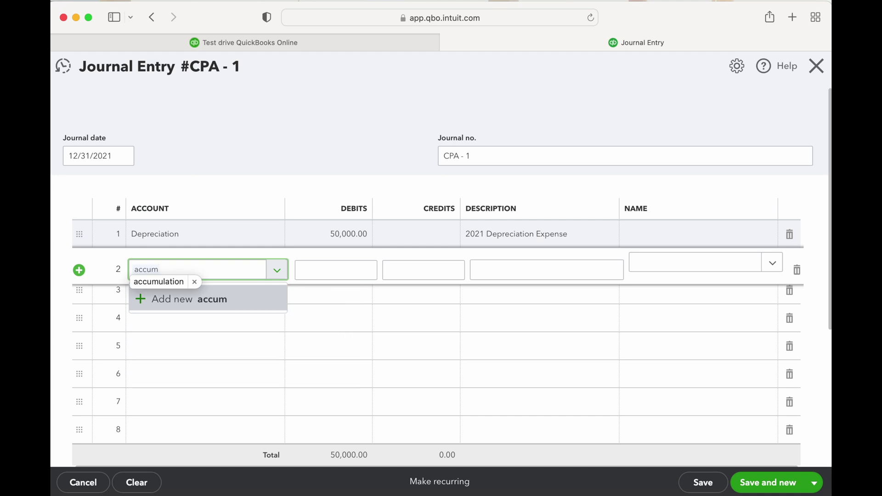
{"action": "key", "text": "BackSpace"}
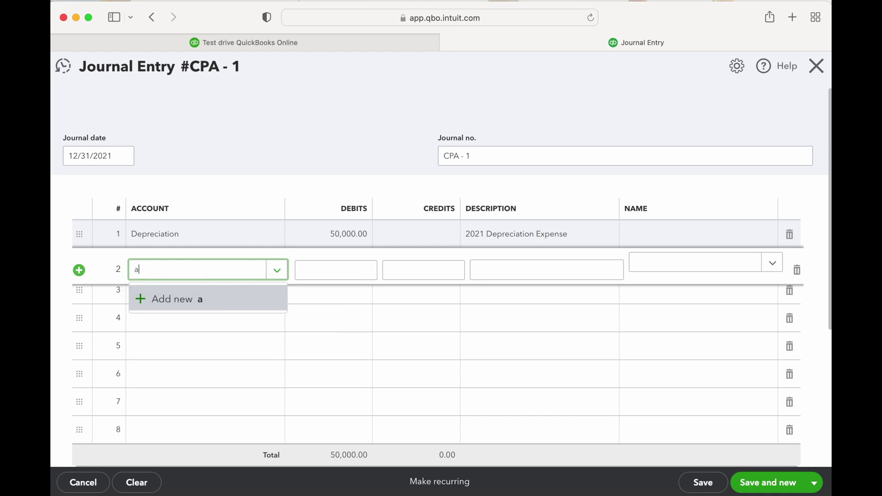
{"action": "key", "text": "BackSpace"}
{"action": "left_click", "coordinate": [169, 298]}
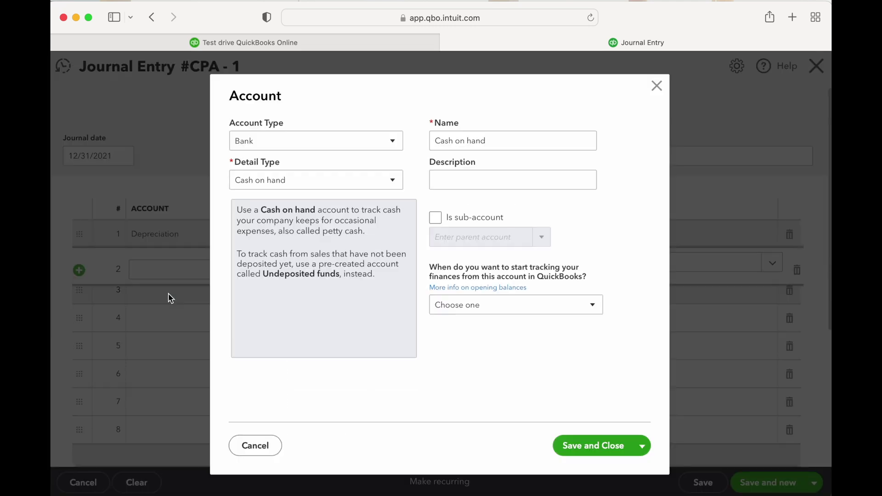
{"action": "left_click", "coordinate": [390, 144]}
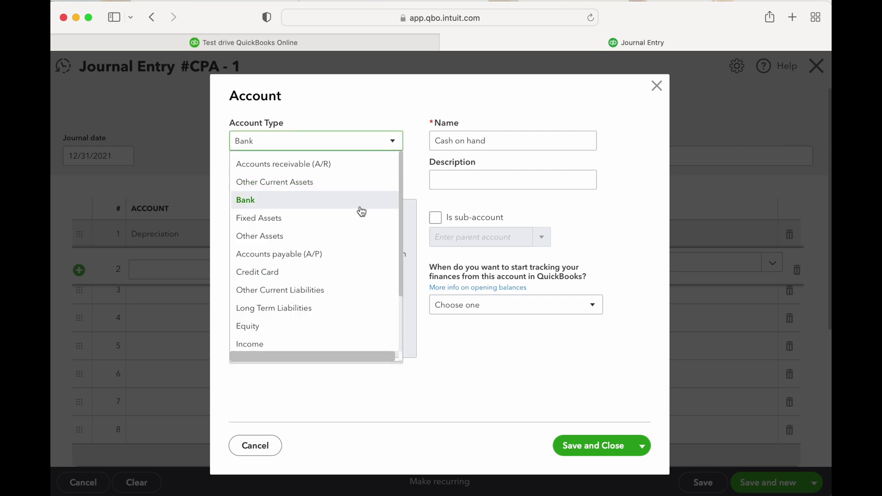
{"action": "left_click", "coordinate": [336, 226]}
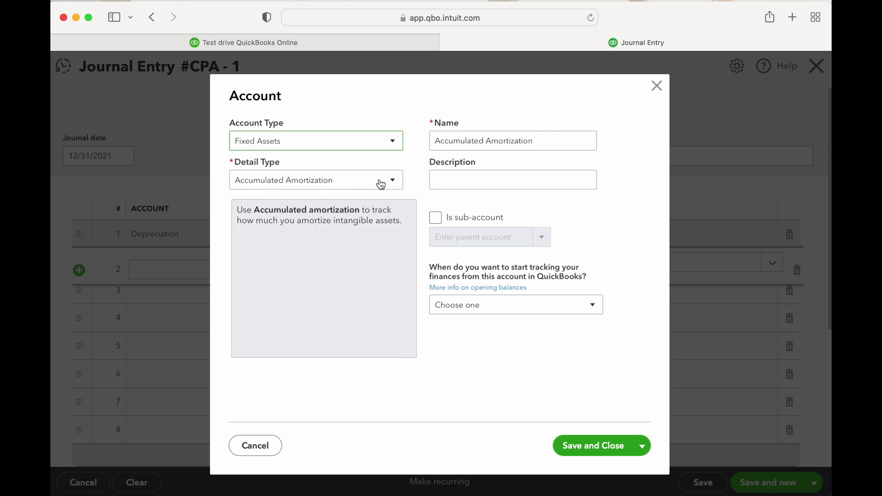
{"action": "left_click", "coordinate": [395, 185]}
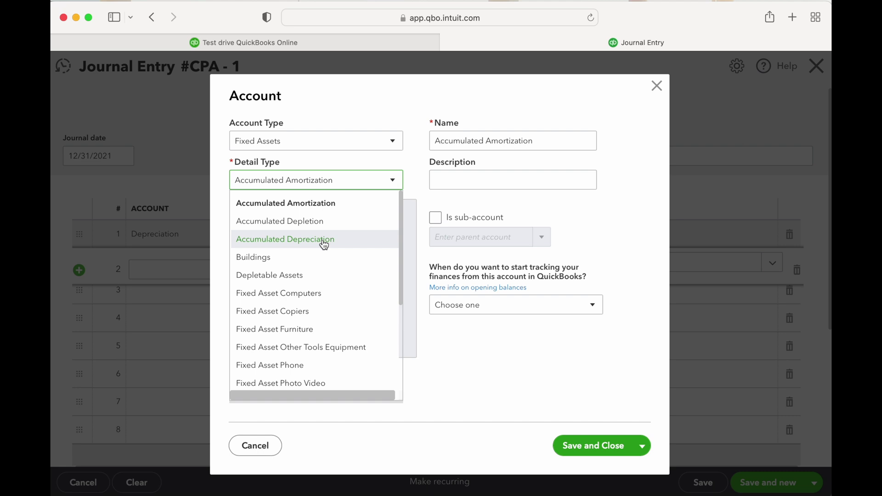
{"action": "left_click", "coordinate": [347, 243]}
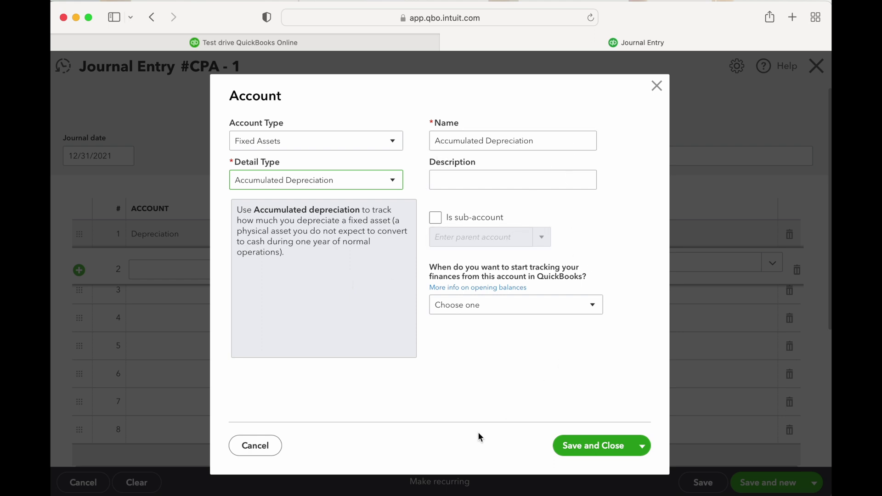
{"action": "left_click", "coordinate": [586, 446]}
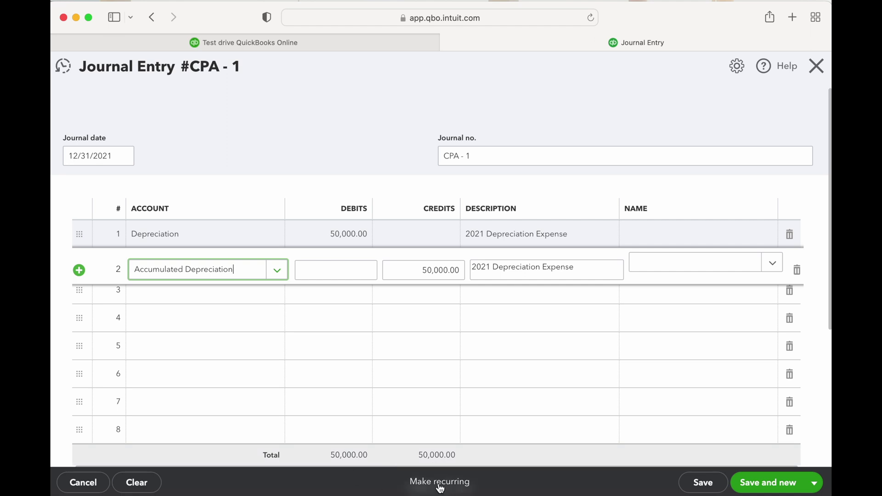
Step: Preview the Make recurring settings for the balanced entry, then cancel back to it
{"action": "left_click", "coordinate": [420, 482]}
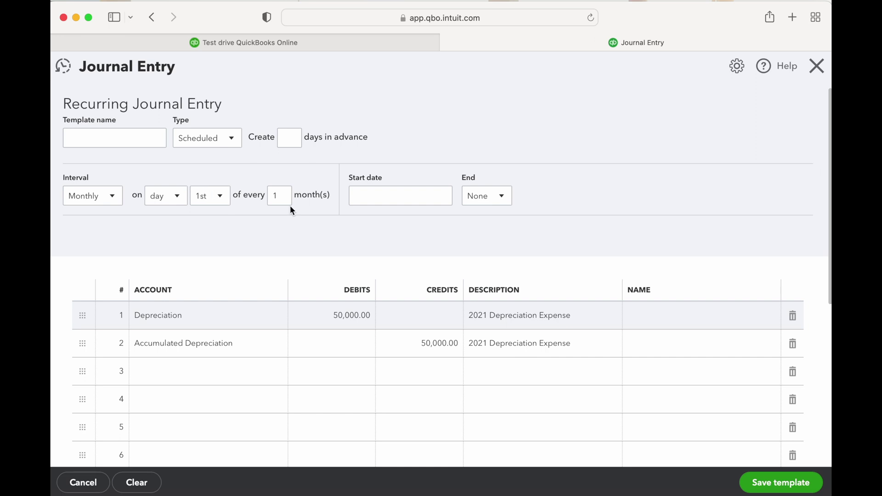
{"action": "left_click", "coordinate": [79, 483]}
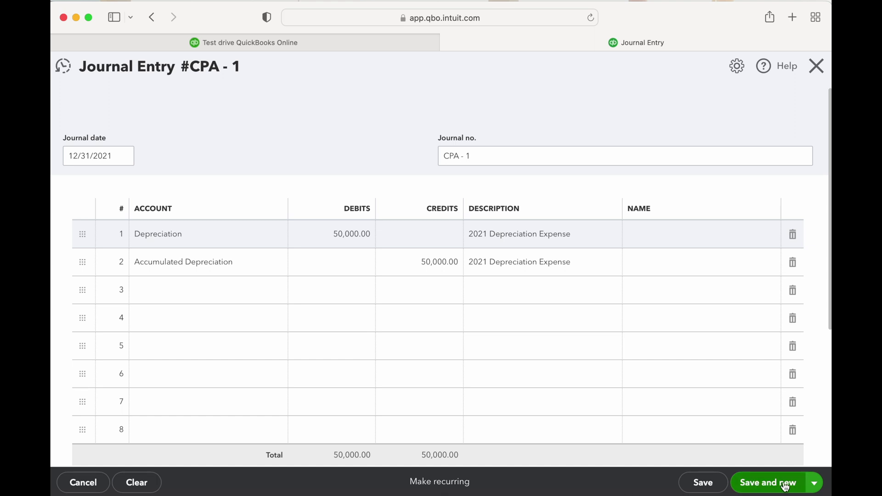
Step: Save CPA - 1 and date the new entry CPA - 2 as 08/10/2022
{"action": "left_click", "coordinate": [767, 483]}
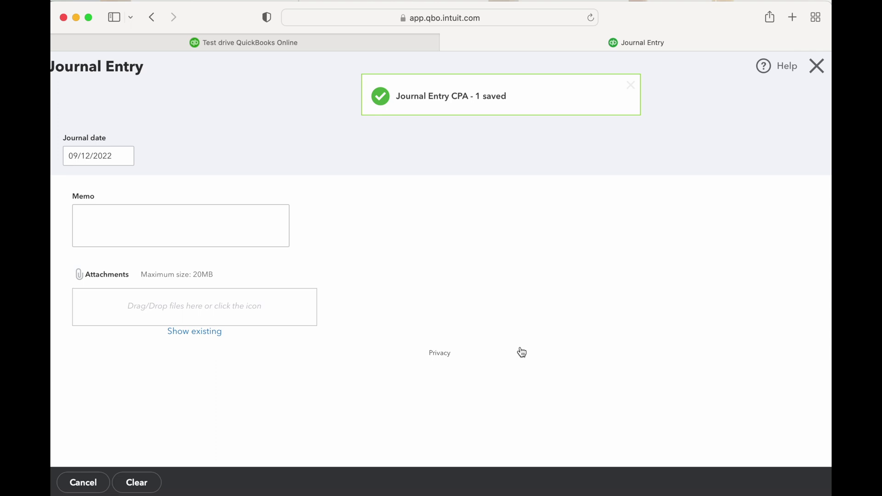
{"action": "left_click", "coordinate": [130, 158]}
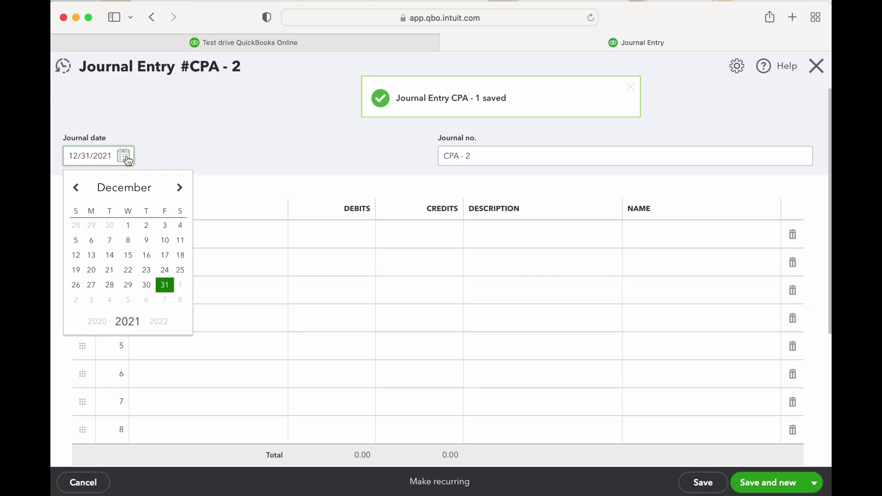
{"action": "left_click", "coordinate": [178, 187]}
{"action": "left_click", "coordinate": [177, 188]}
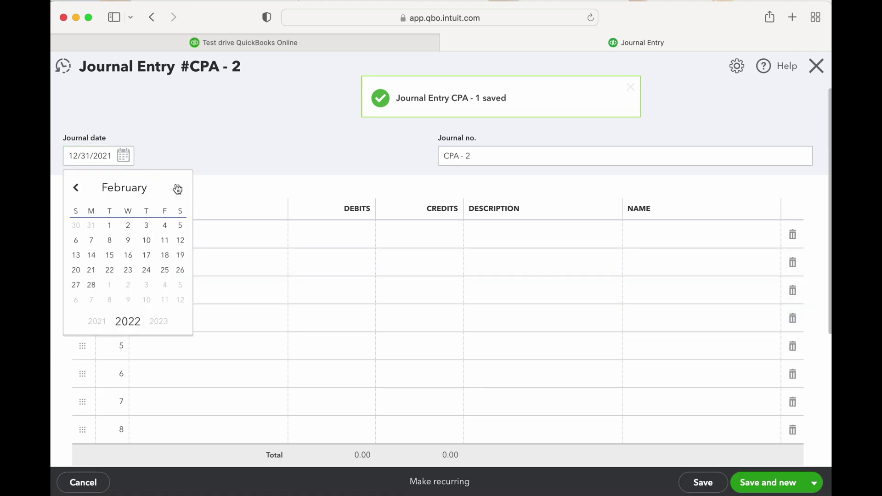
{"action": "left_click", "coordinate": [178, 188]}
{"action": "left_click", "coordinate": [178, 188]}
{"action": "left_click", "coordinate": [178, 187]}
{"action": "left_click", "coordinate": [177, 188]}
{"action": "left_click", "coordinate": [178, 188]}
{"action": "left_click", "coordinate": [177, 188]}
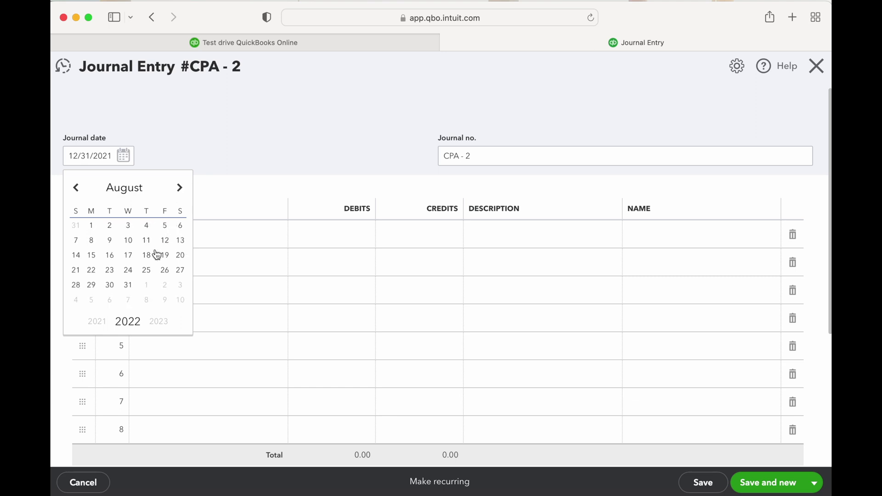
{"action": "left_click", "coordinate": [128, 241]}
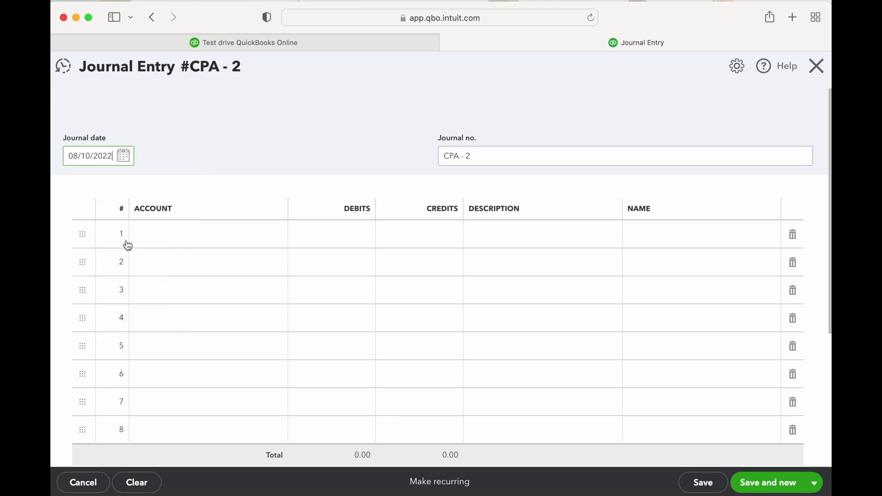
Step: Debit Truck 85,000.00 on line 1 with description 'Ford F-250'
{"action": "left_click", "coordinate": [175, 248]}
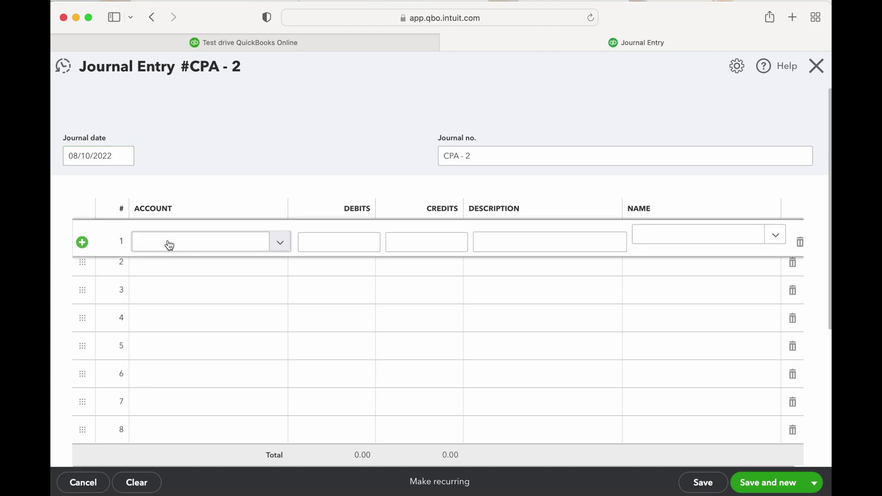
{"action": "left_click", "coordinate": [169, 245]}
{"action": "type", "text": "trust"}
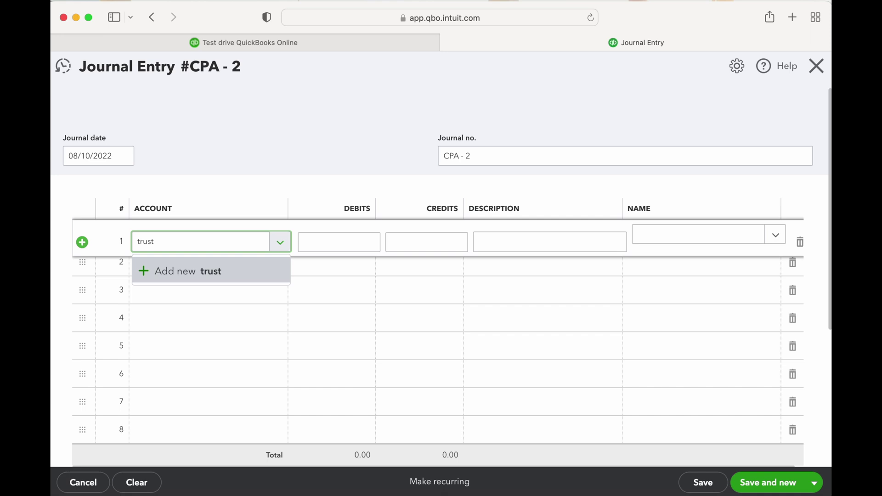
{"action": "key", "text": "BackSpace"}
{"action": "key", "text": "BackSpace"}
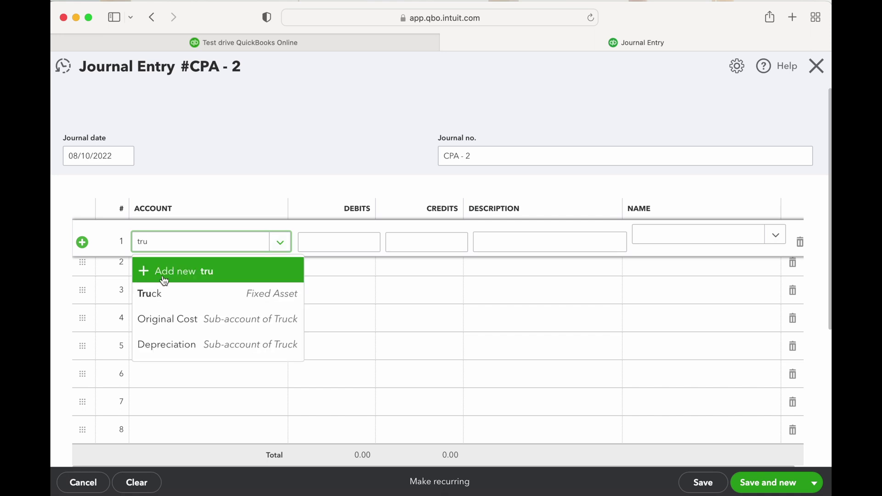
{"action": "left_click", "coordinate": [159, 294]}
{"action": "left_click", "coordinate": [333, 241]}
{"action": "type", "text": "85000"}
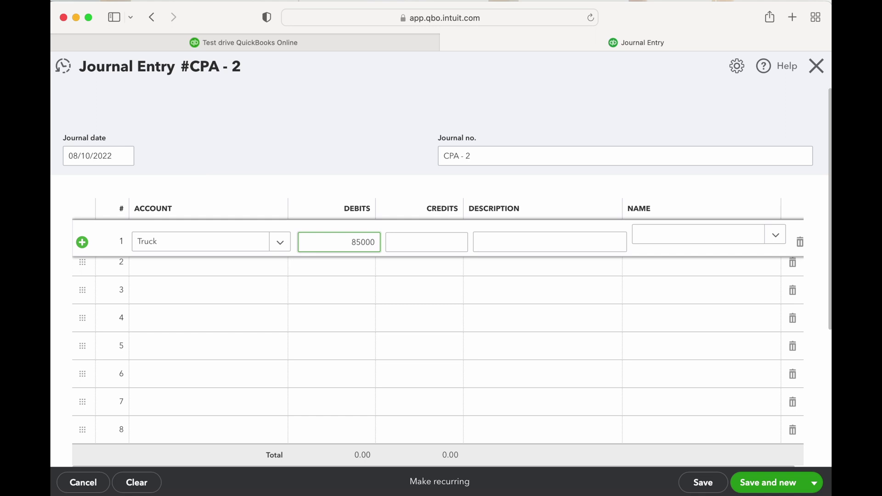
{"action": "type", "text": ".00"}
{"action": "key", "text": "Tab"}
{"action": "key", "text": "Tab"}
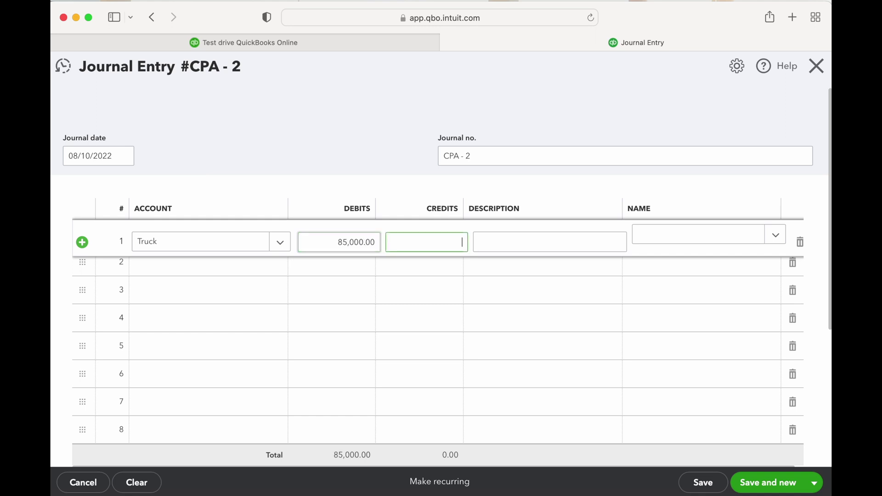
{"action": "type", "text": "Ford "}
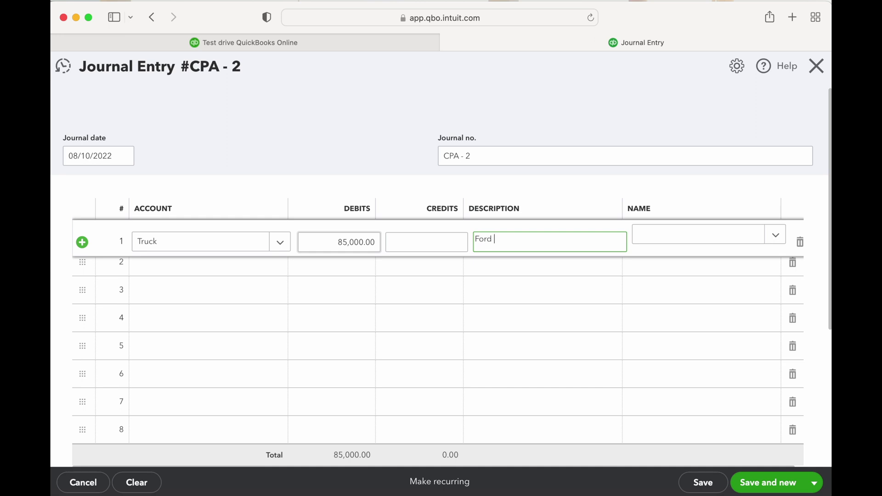
{"action": "type", "text": "F-250"}
{"action": "key", "text": "Tab"}
{"action": "key", "text": "Tab"}
{"action": "key", "text": "Tab"}
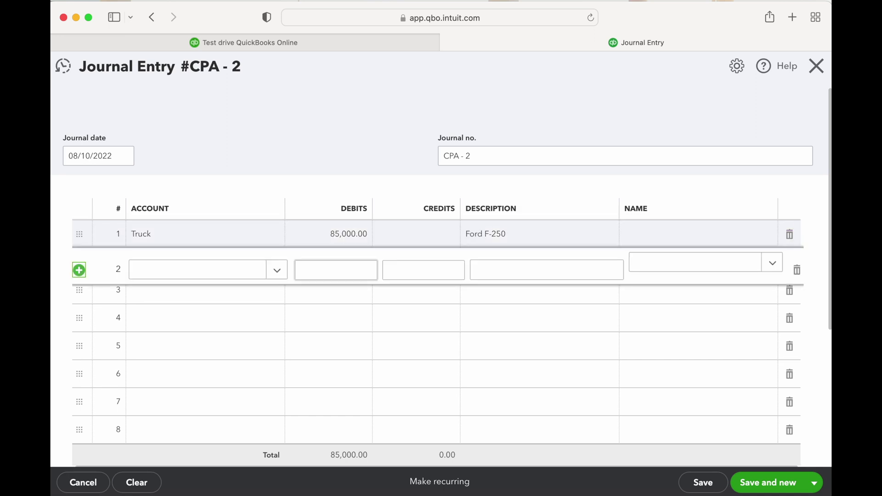
{"action": "key", "text": "Tab"}
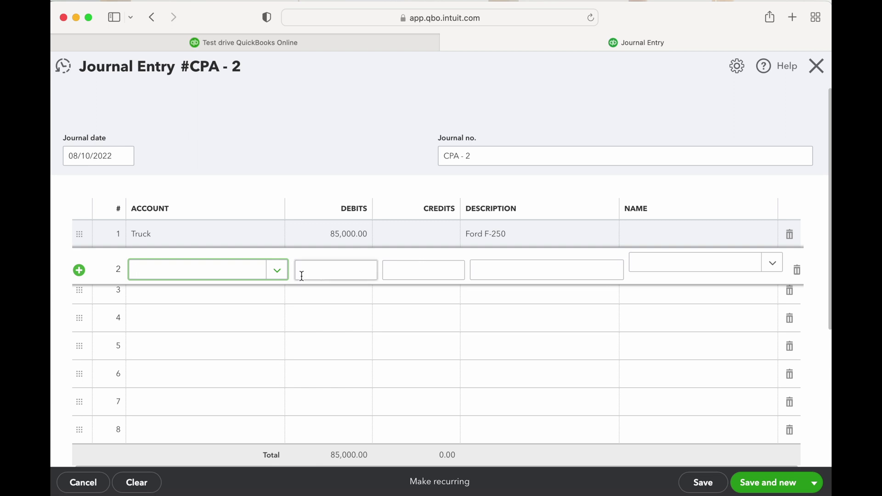
Step: Credit Checking 15,000.00 on line 2, replacing the auto-filled 85,000.00
{"action": "left_click", "coordinate": [277, 271]}
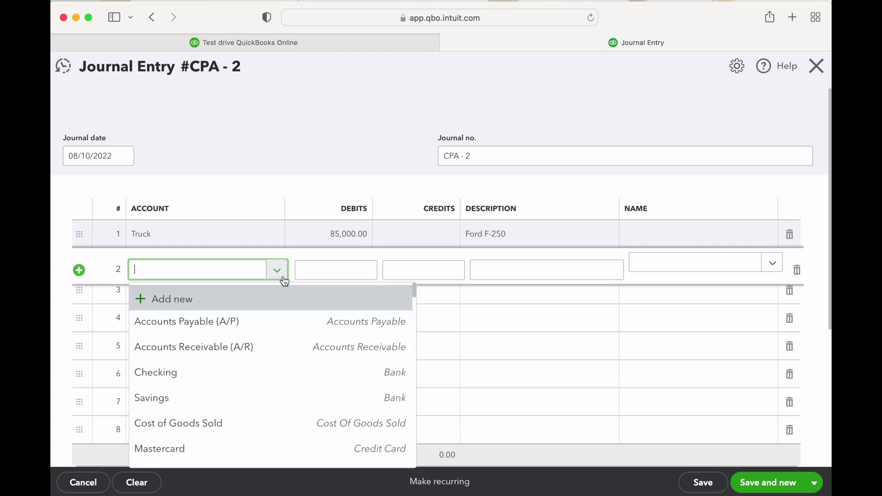
{"action": "left_click", "coordinate": [250, 373]}
{"action": "left_click", "coordinate": [410, 270]}
{"action": "left_click_drag", "start_coordinate": [410, 270], "coordinate": [492, 271]}
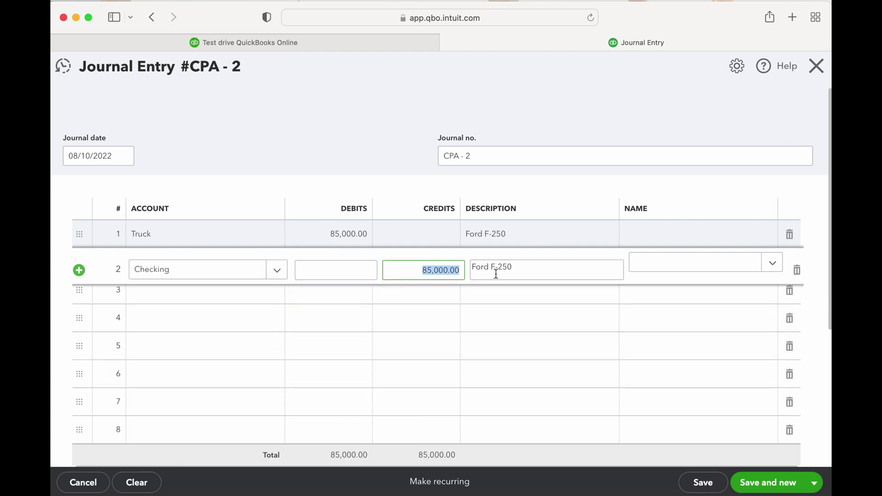
{"action": "key", "text": "BackSpace"}
{"action": "type", "text": "15,000.00"}
{"action": "left_click", "coordinate": [695, 262]}
{"action": "key", "text": "Tab"}
{"action": "key", "text": "Tab"}
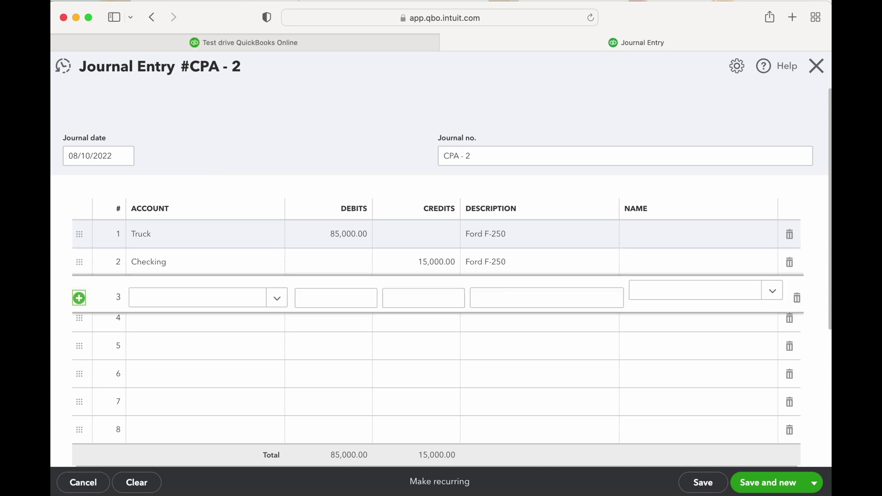
{"action": "key", "text": "Tab"}
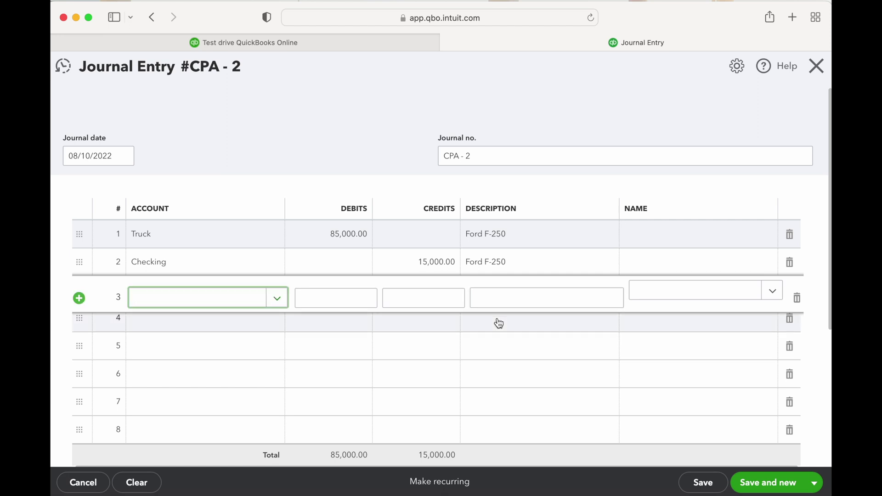
Step: Start a new Long Term Liabilities account with detail type Other Long Term Liabilities for line 3
{"action": "left_click", "coordinate": [277, 298]}
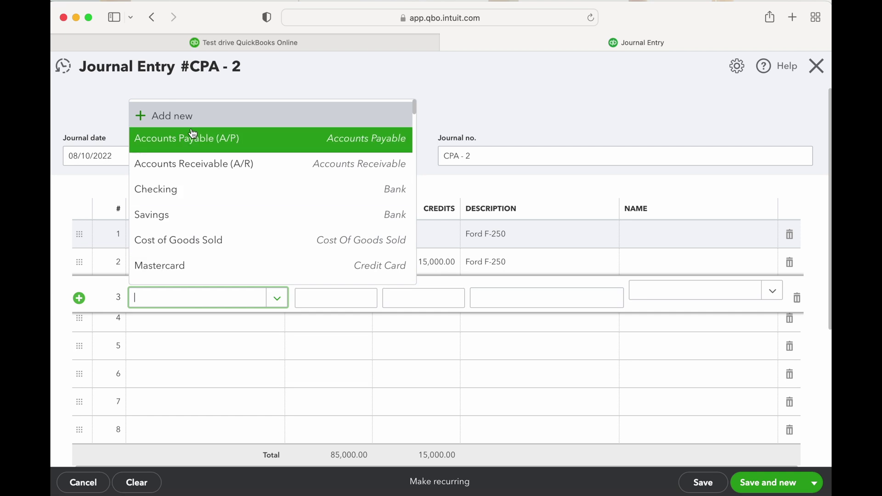
{"action": "left_click", "coordinate": [180, 117]}
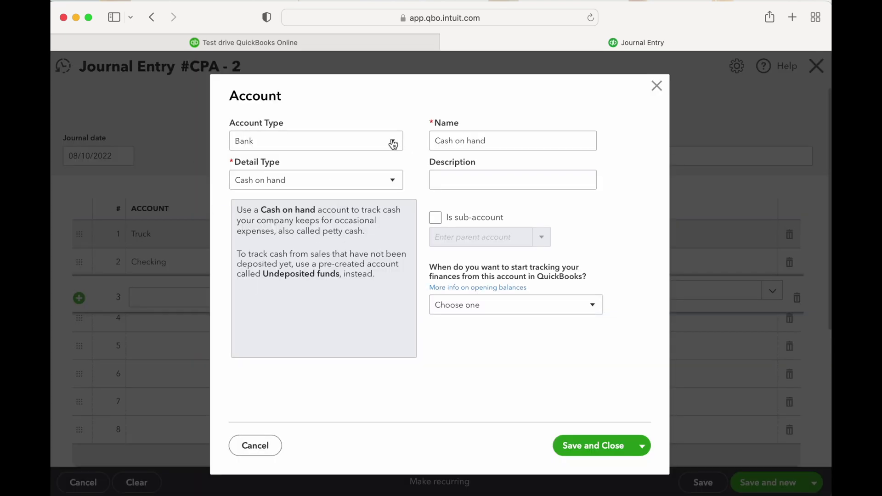
{"action": "left_click", "coordinate": [392, 141]}
{"action": "left_click", "coordinate": [291, 309]}
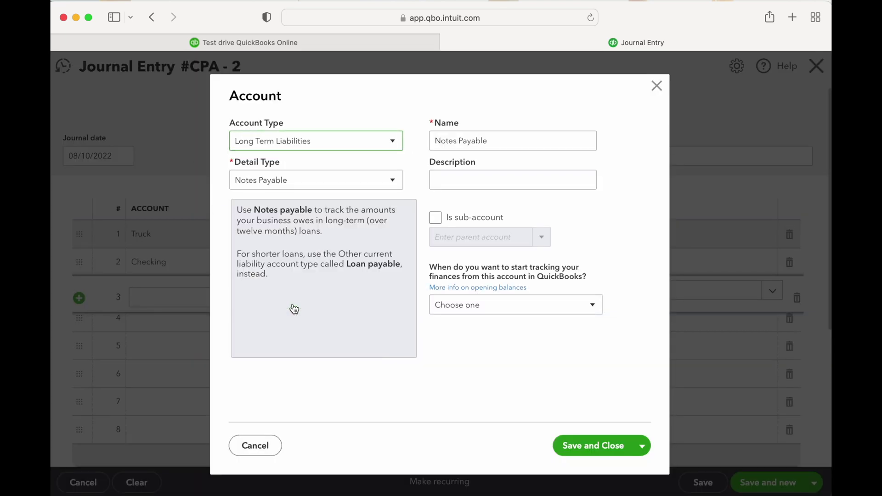
{"action": "left_click", "coordinate": [352, 186]}
{"action": "left_click", "coordinate": [334, 221]}
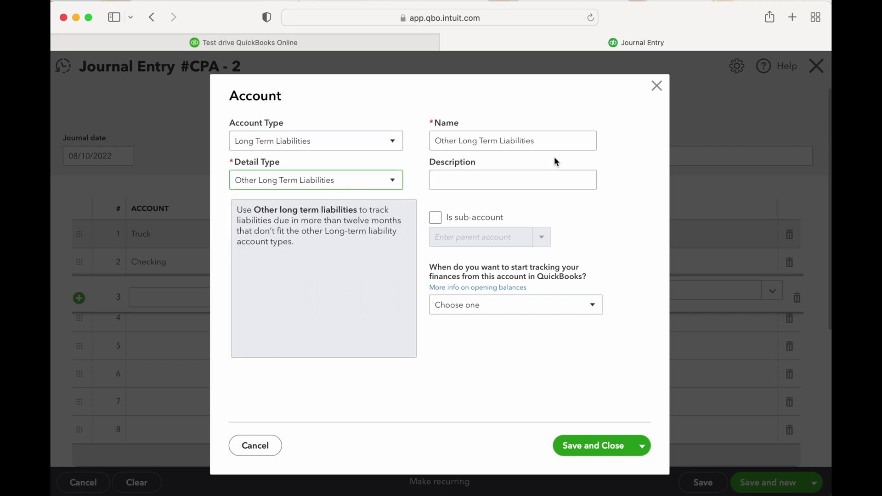
Step: Name the account 'Ford Financing - Ford F-250', describe it 'Loan # ViIN#', and save it
{"action": "left_click_drag", "start_coordinate": [565, 139], "coordinate": [426, 133]}
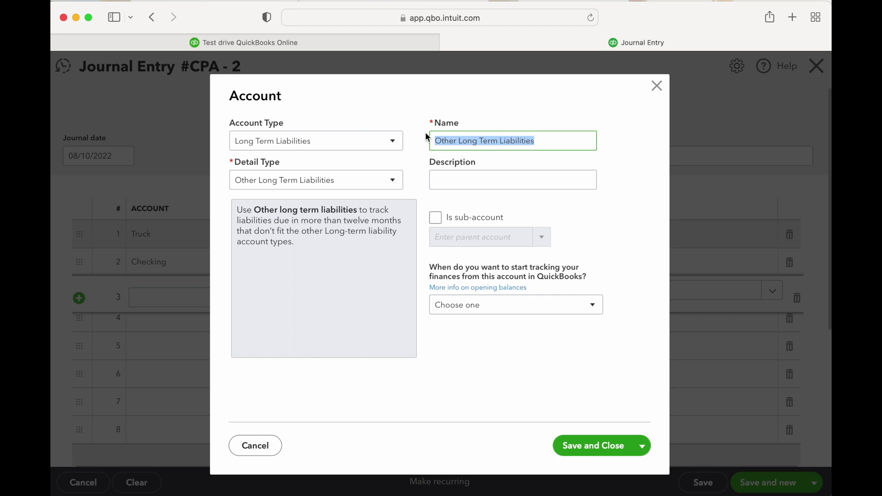
{"action": "type", "text": "Loan"}
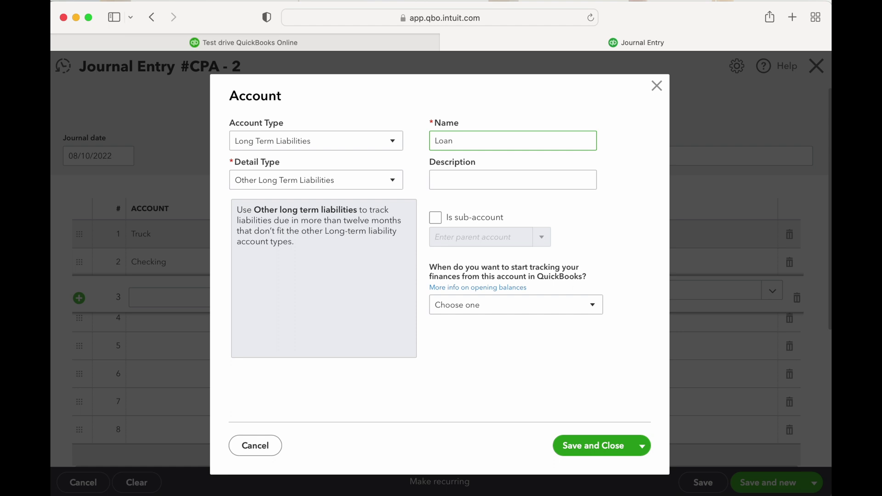
{"action": "key", "text": "BackSpace"}
{"action": "key", "text": "BackSpace"}
{"action": "key", "text": "BackSpace"}
{"action": "key", "text": "BackSpace"}
{"action": "type", "text": "Ford Fia"}
{"action": "key", "text": "BackSpace"}
{"action": "type", "text": "nancing - Ford F-250 Loan"}
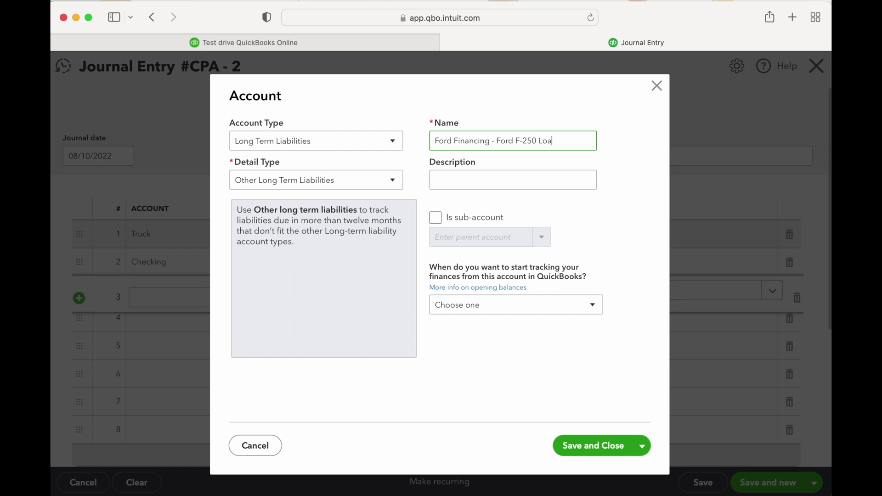
{"action": "key", "text": "BackSpace"}
{"action": "key", "text": "BackSpace"}
{"action": "key", "text": "BackSpace"}
{"action": "key", "text": "BackSpace"}
{"action": "key", "text": "BackSpace"}
{"action": "left_click", "coordinate": [512, 179]}
{"action": "type", "text": "L"}
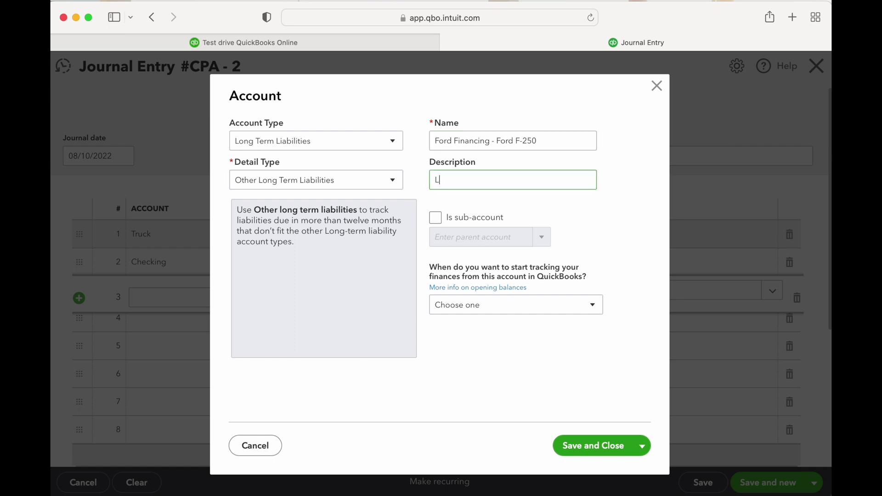
{"action": "type", "text": "oan #"}
{"action": "type", "text": " Vi"}
{"action": "type", "text": "IN#"}
{"action": "left_click", "coordinate": [588, 440]}
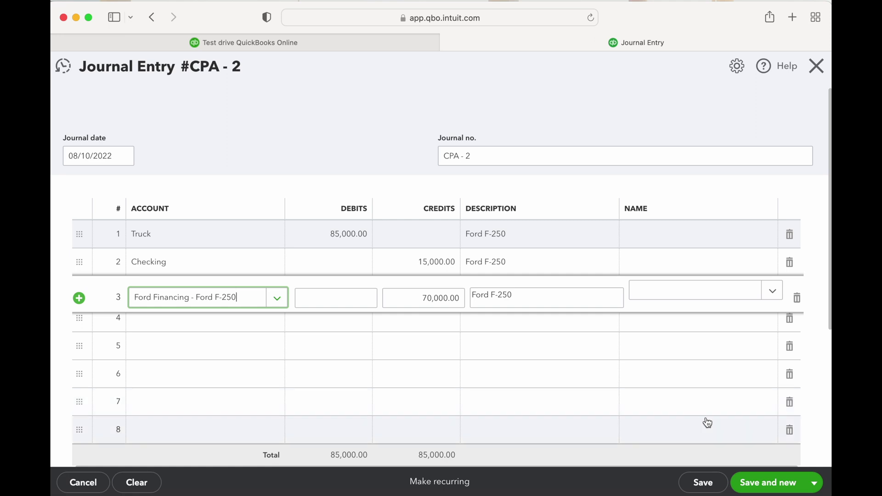
Step: Save and close journal entry CPA - 2 from the Save and new dropdown
{"action": "left_click", "coordinate": [814, 483]}
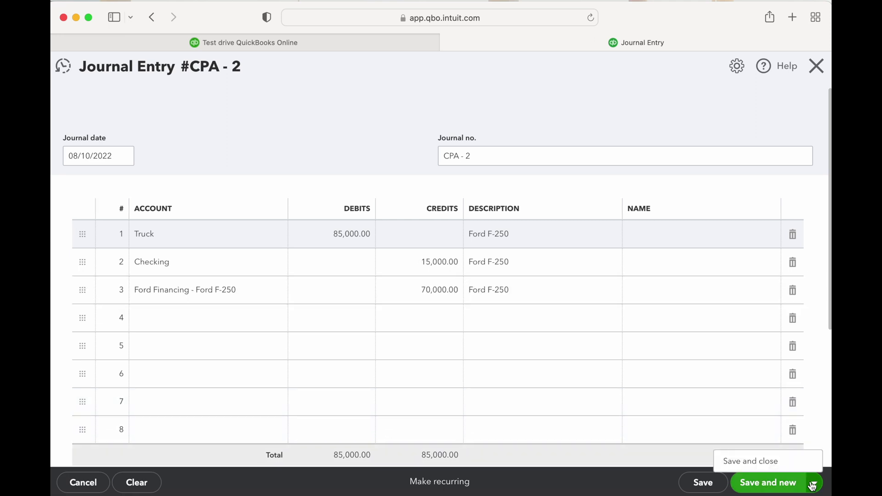
{"action": "left_click", "coordinate": [758, 464]}
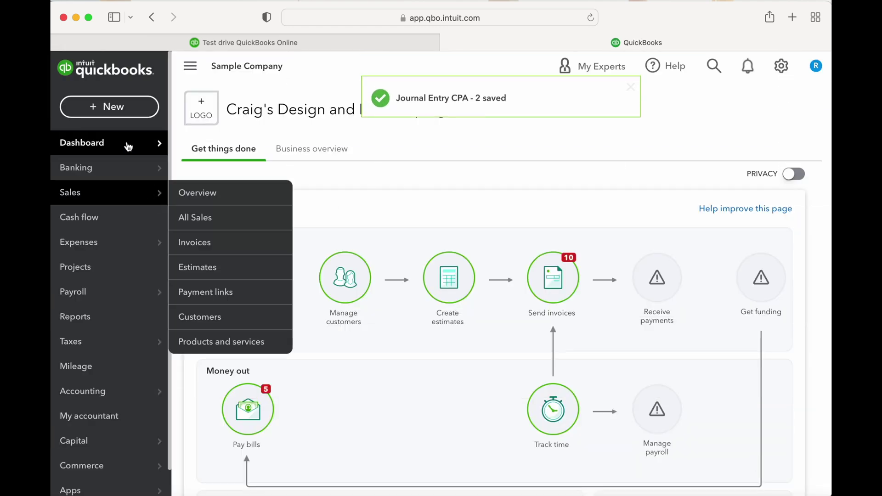
Step: Start a blank journal entry CPA - 3 dated 08/10/2022 and show the recent journal entries list
{"action": "mouse_move", "coordinate": [122, 145]}
{"action": "left_click", "coordinate": [111, 106]}
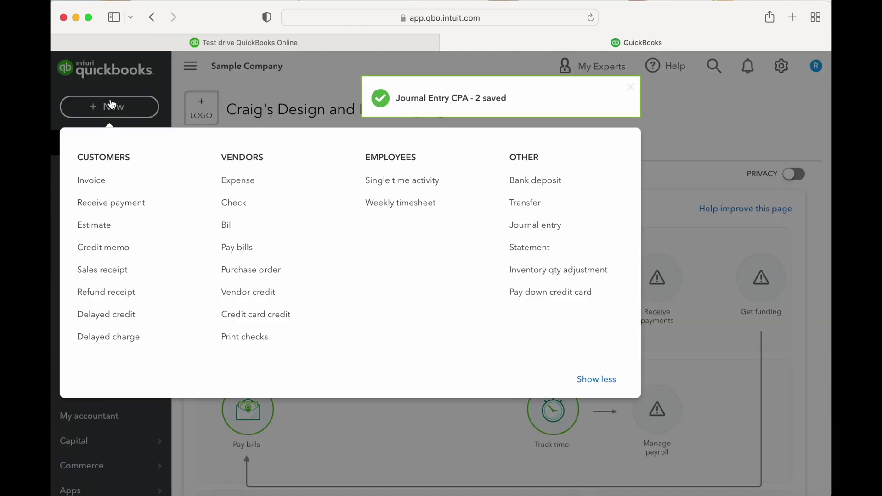
{"action": "left_click", "coordinate": [536, 226]}
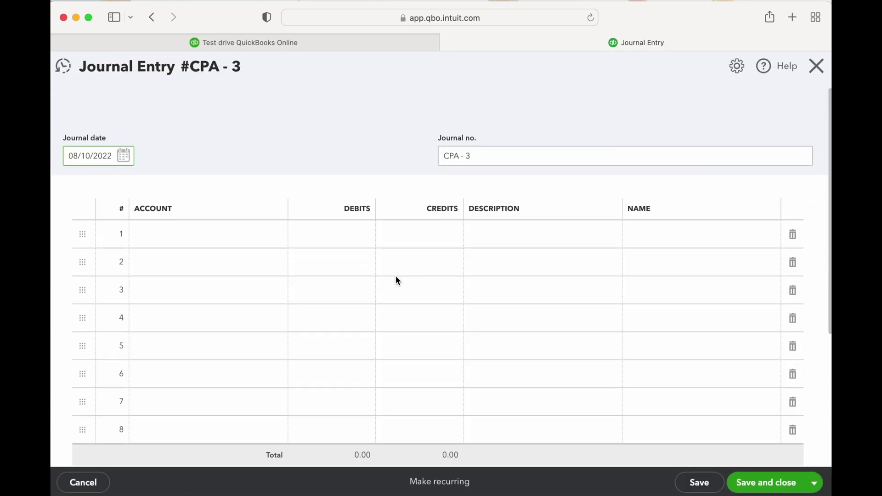
{"action": "left_click", "coordinate": [60, 66]}
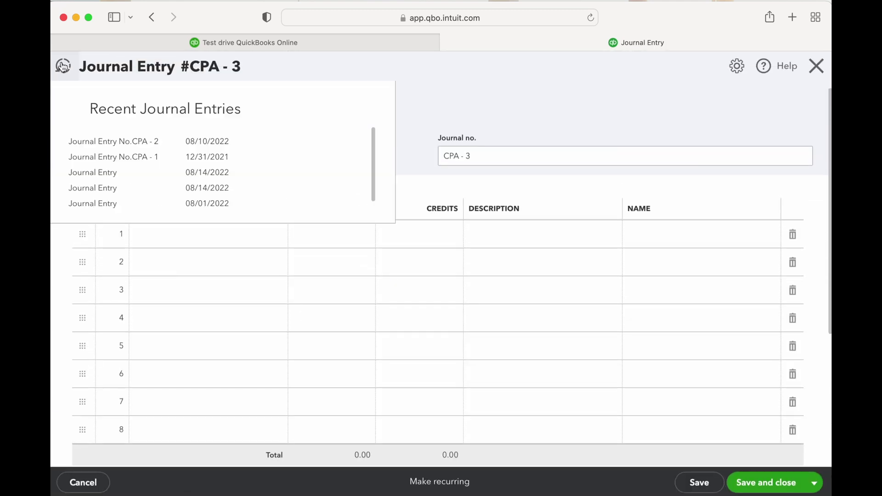